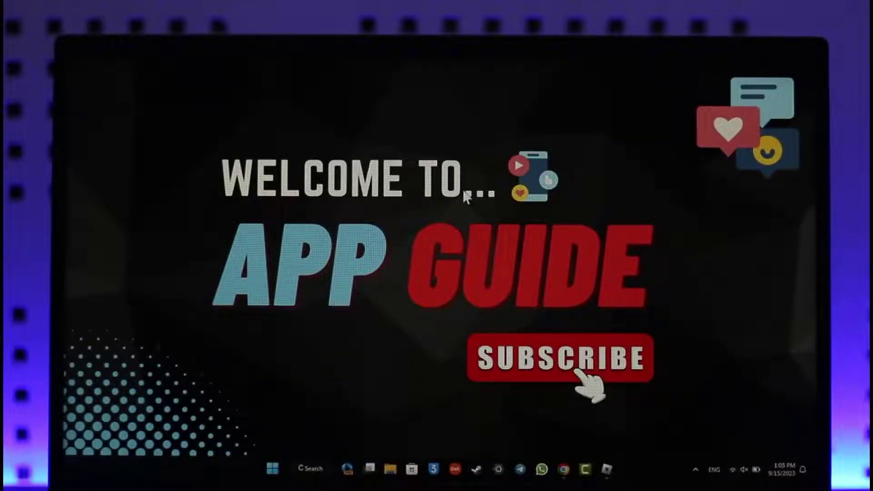
Step: Launch Roblox from the taskbar, choose Sign Up, and drag its window leftward
click(607, 468)
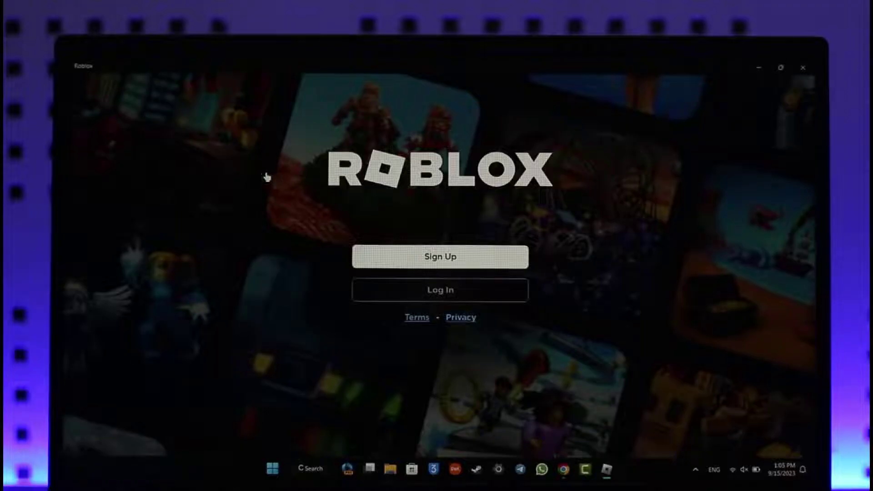
click(368, 258)
drag(485, 67, 310, 76)
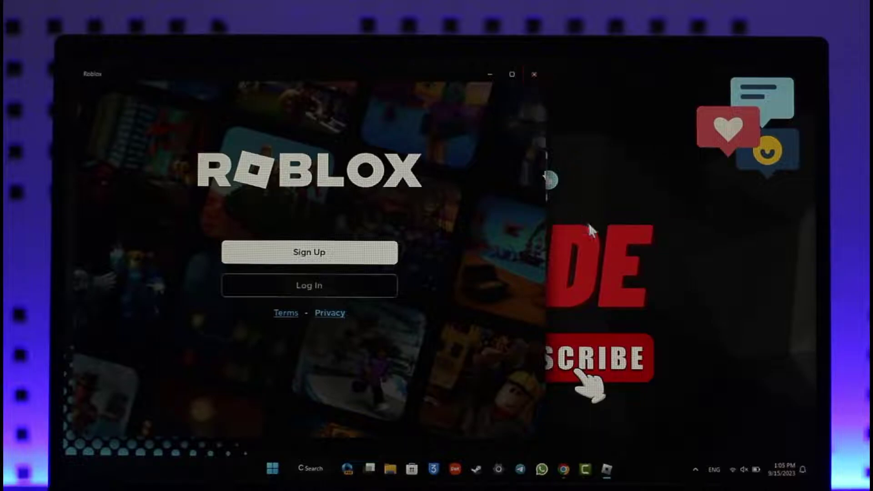
Step: Open Task Manager from the taskbar's right-click menu
right_click(208, 469)
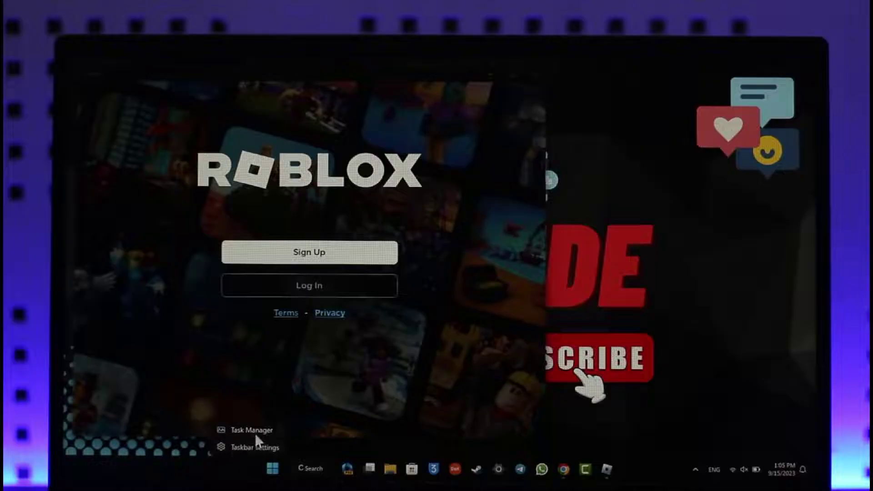
click(252, 430)
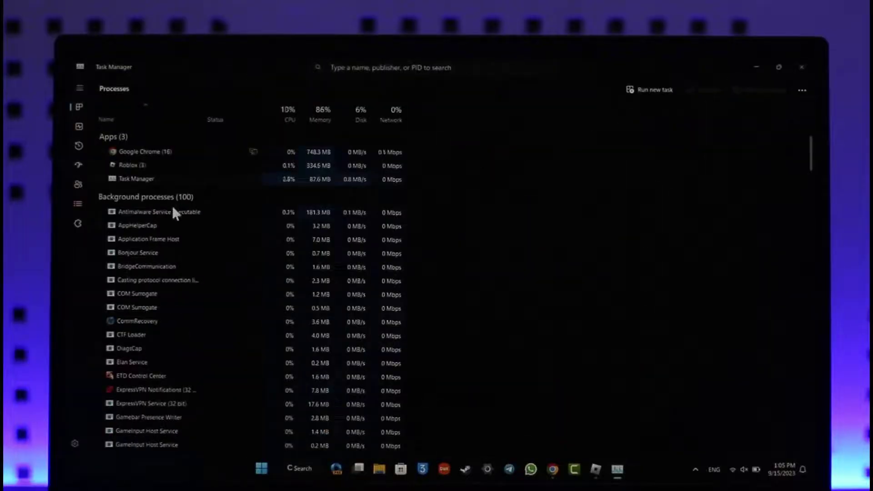
scroll(178, 265, down, 3)
scroll(178, 280, down, 2)
scroll(178, 280, up, 5)
scroll(176, 283, down, 4)
scroll(174, 280, up, 5)
scroll(174, 279, up, 3)
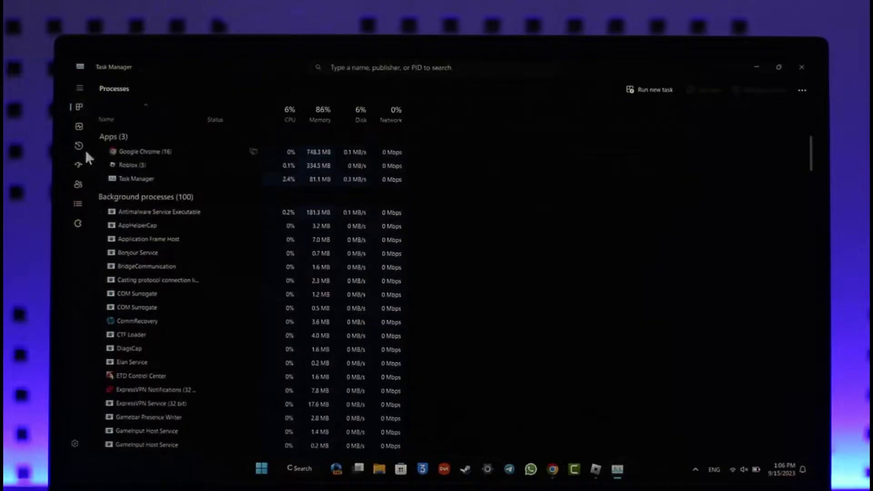
Step: End the Roblox app listed under Apps in Task Manager
click(129, 166)
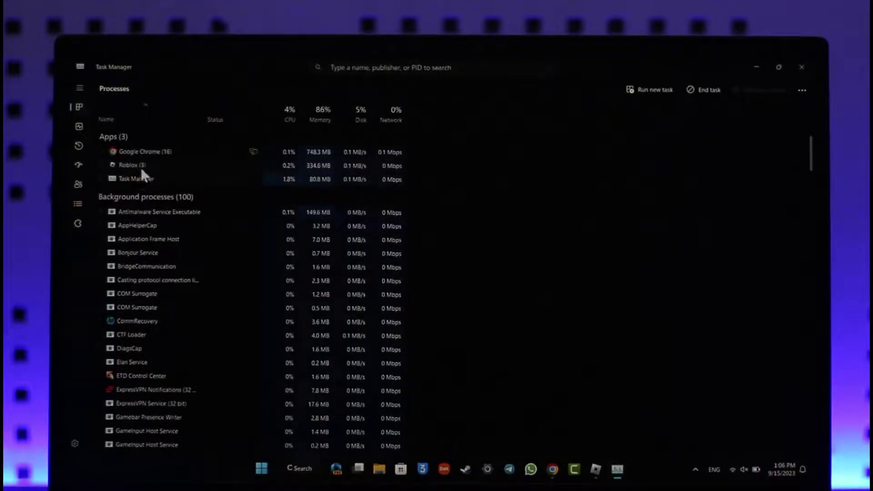
scroll(181, 253, down, 4)
scroll(181, 273, down, 4)
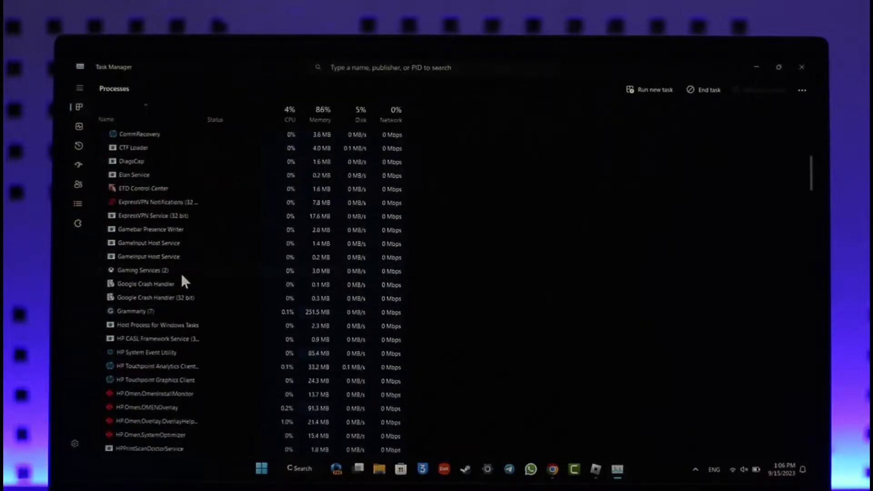
scroll(178, 285, down, 2)
scroll(178, 285, up, 5)
scroll(164, 279, up, 3)
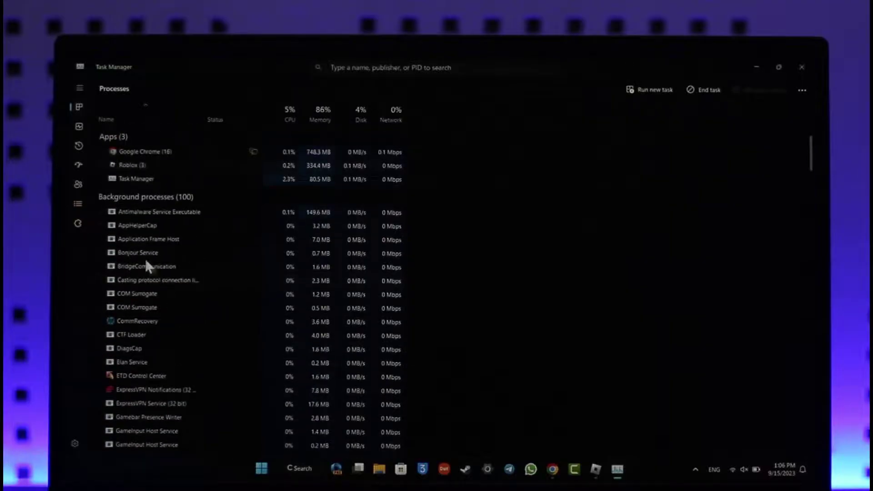
right_click(145, 165)
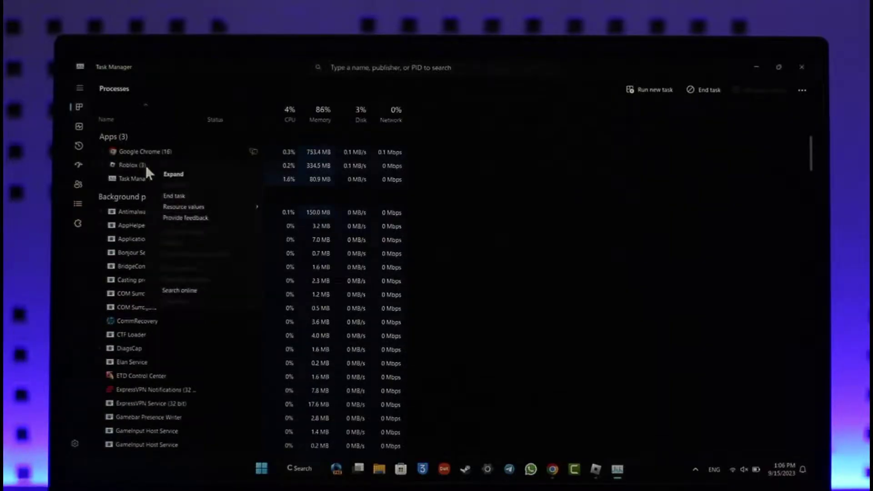
click(191, 195)
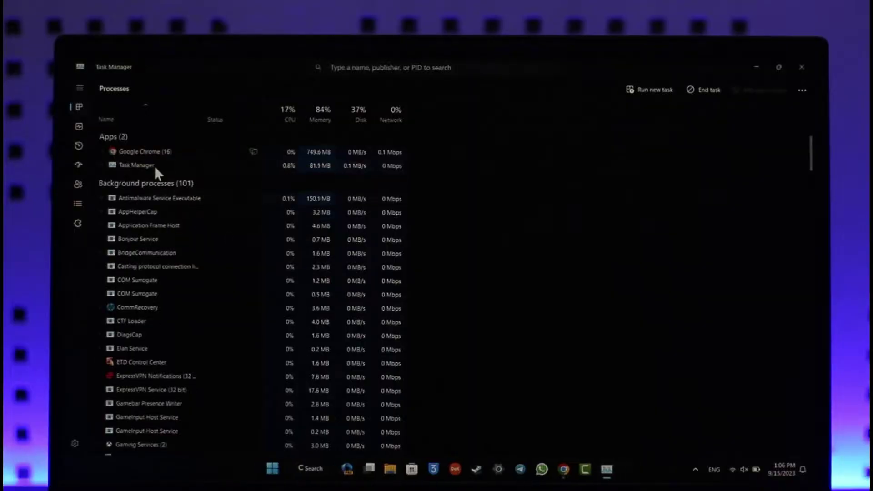
click(801, 67)
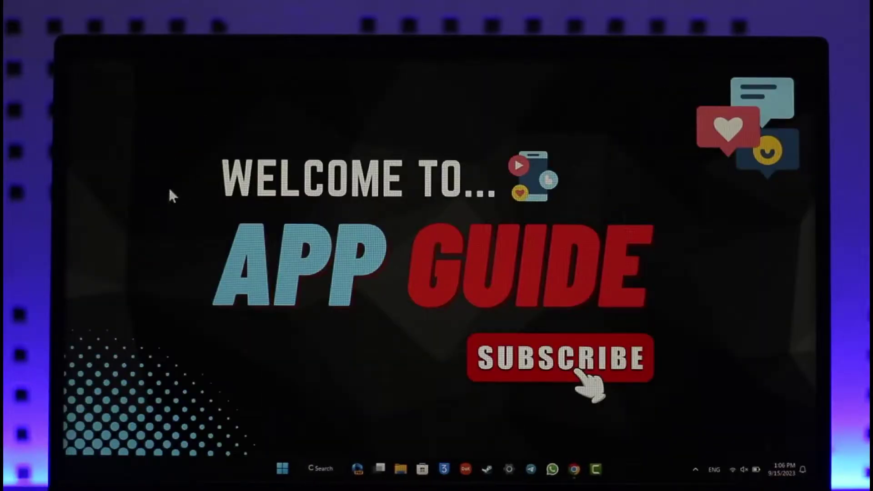
click(319, 469)
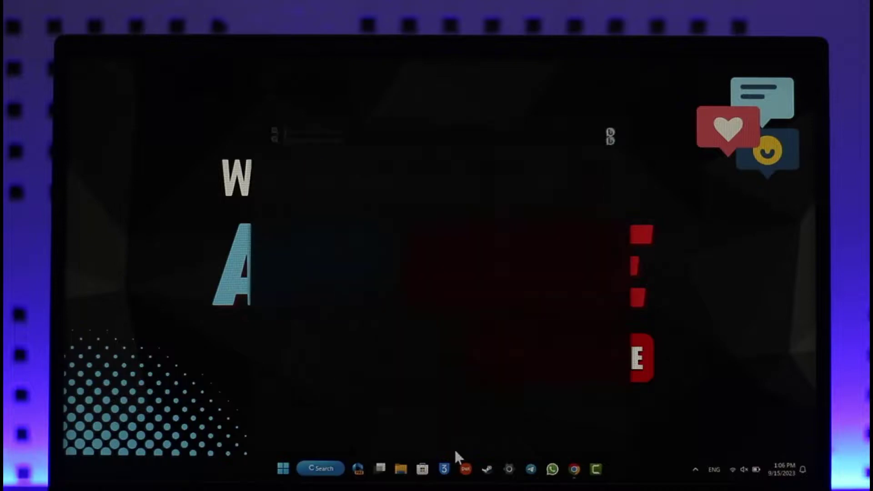
text(ro)
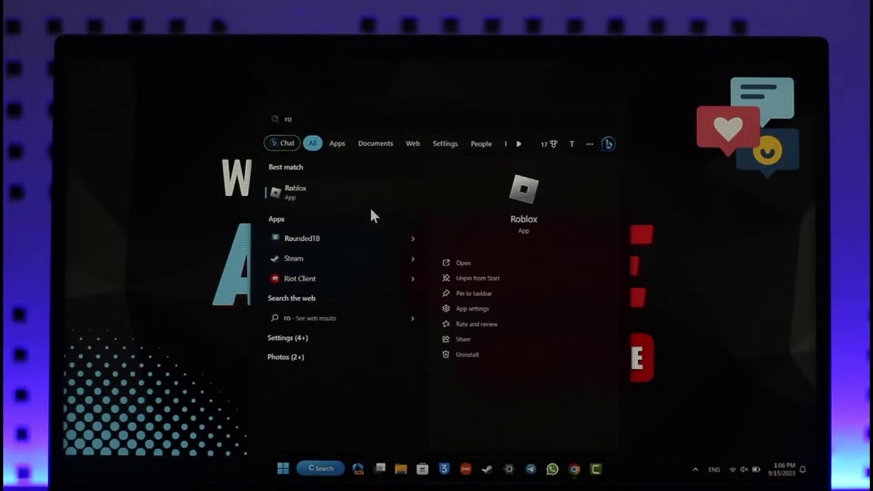
click(355, 191)
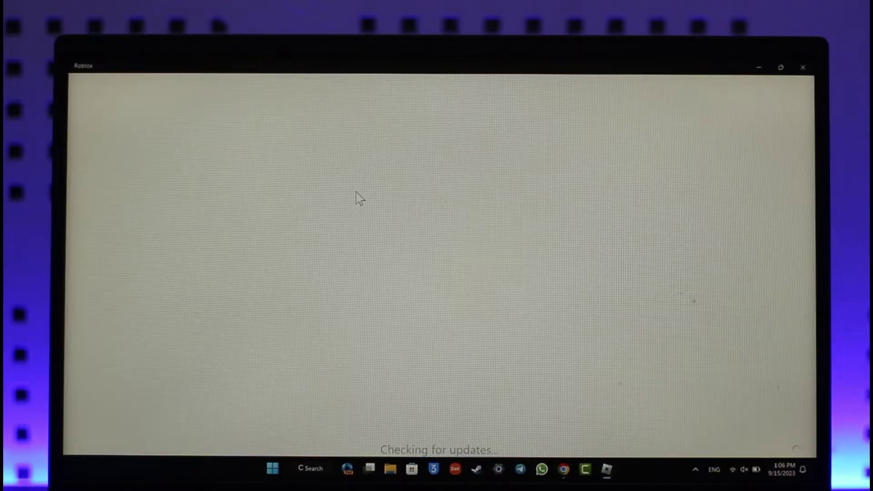
click(803, 66)
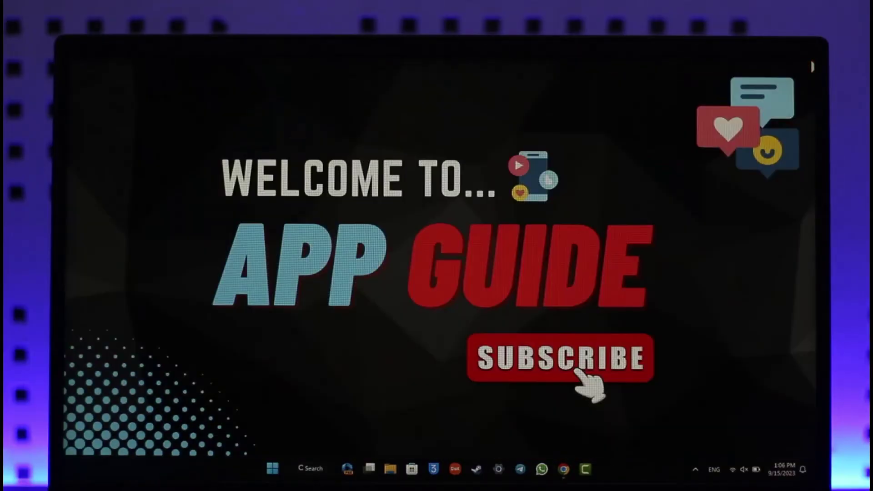